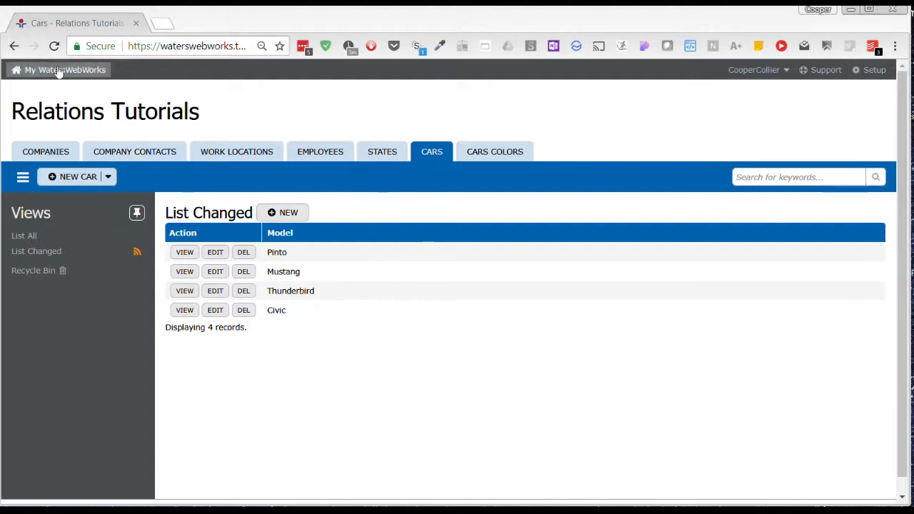
Create a development branch of the Relations Tutorials database from the database setup
left_click(871, 72)
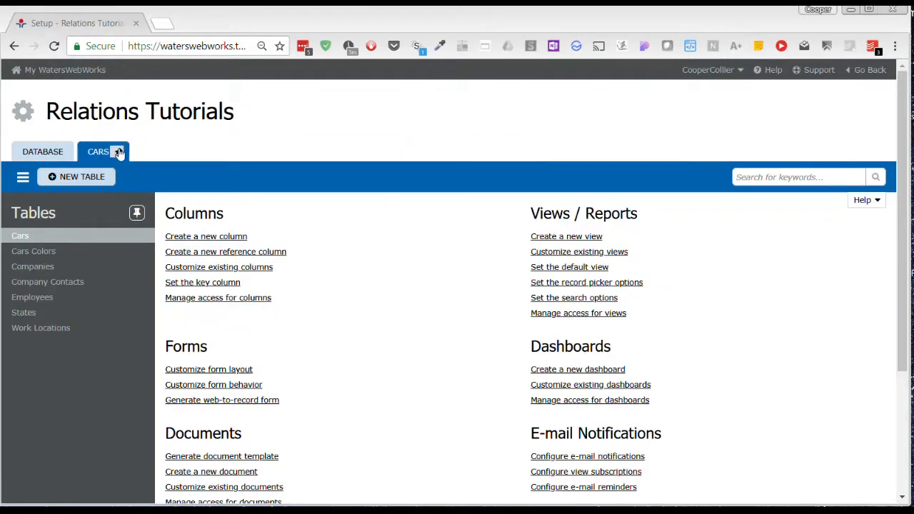
left_click(57, 151)
left_click(623, 340)
left_click(423, 364)
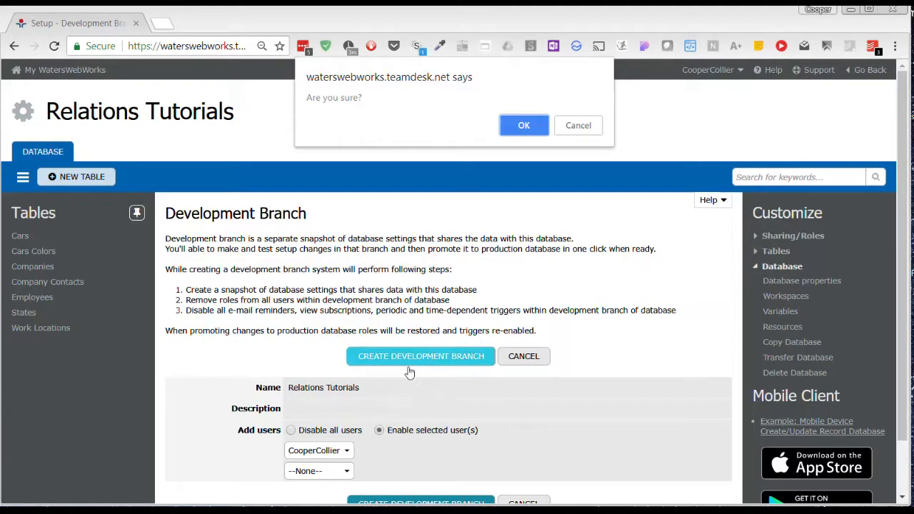
left_click(526, 131)
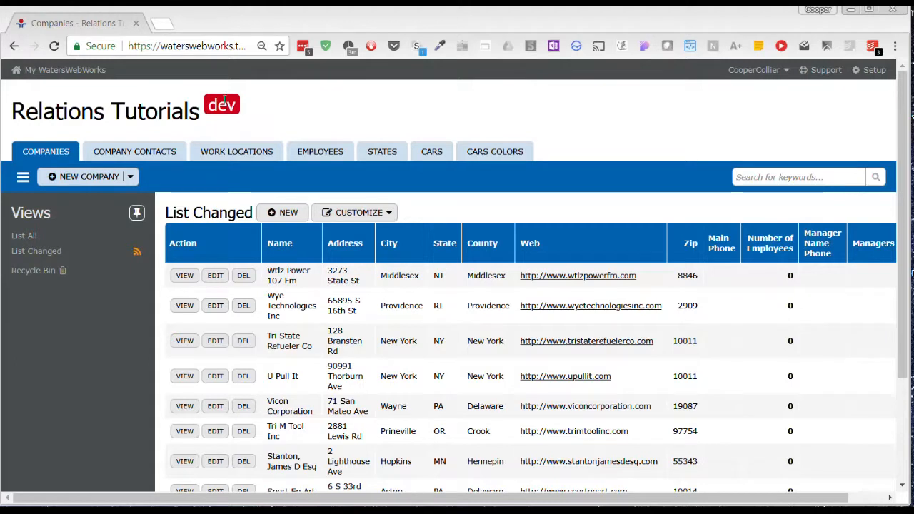
Open the Cars table's setup in a new browser tab and switch to it
left_click(437, 154)
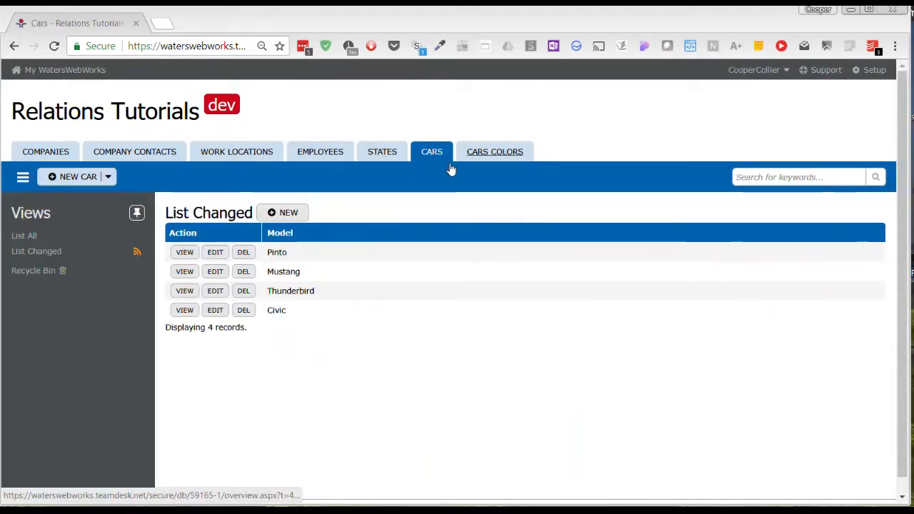
right_click(880, 74)
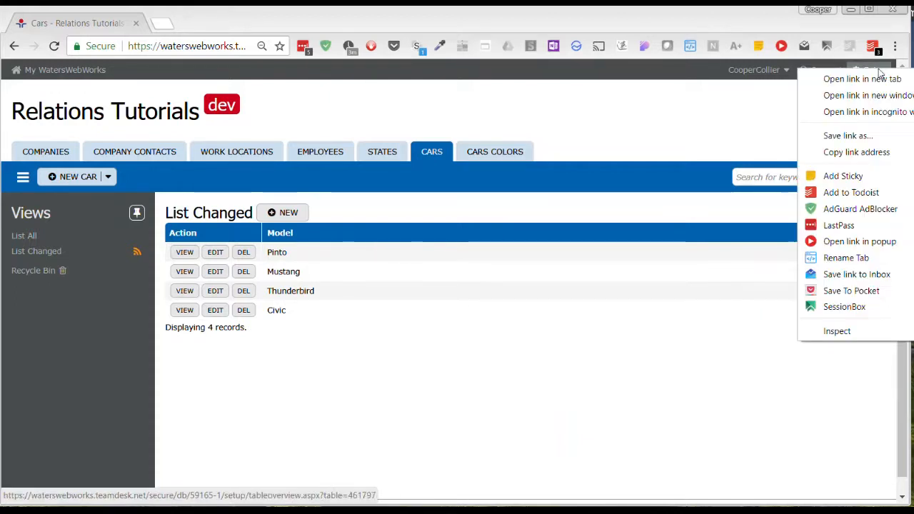
left_click(879, 79)
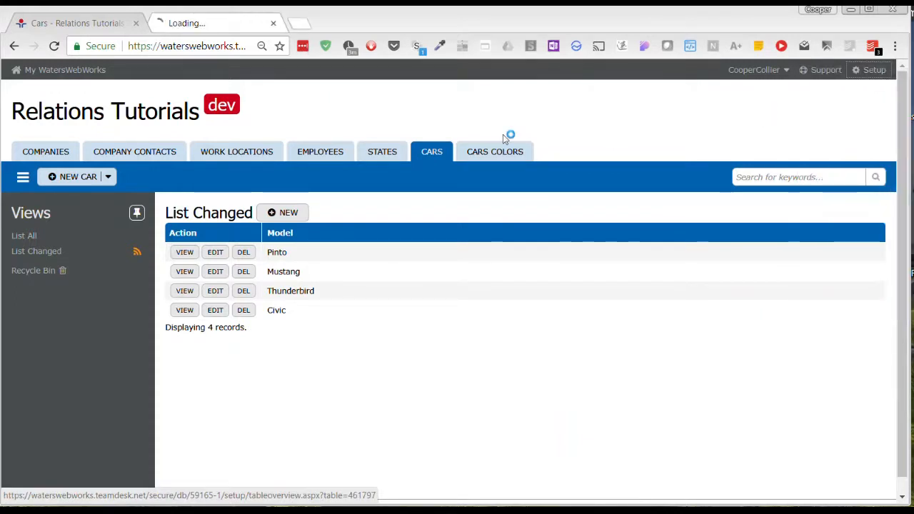
left_click(221, 23)
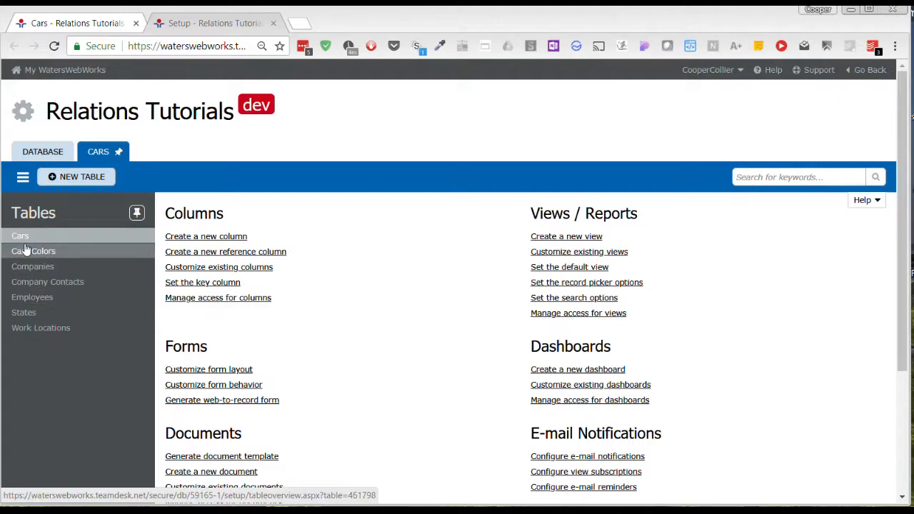
Examine the existing columns of the Cars and Cars Colors tables
left_click(236, 267)
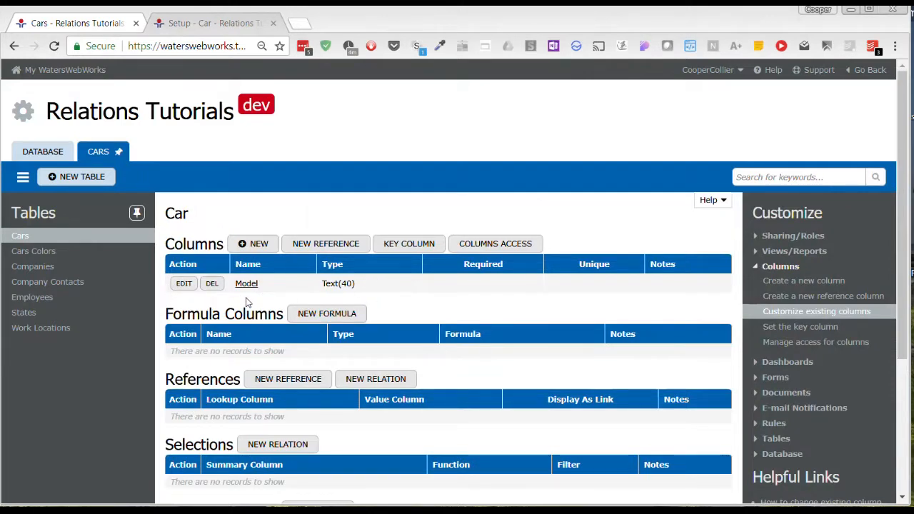
scroll(361, 382, "down", 3)
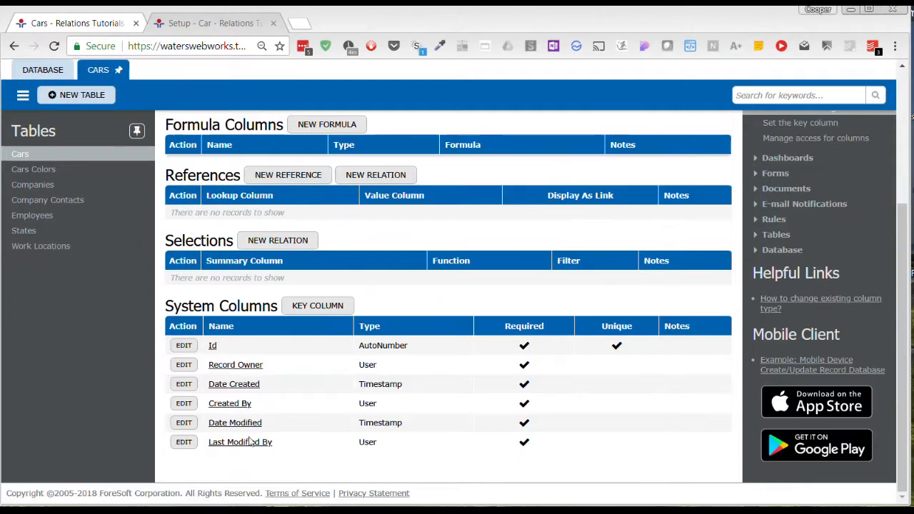
scroll(288, 340, "up", 3)
left_click(31, 260)
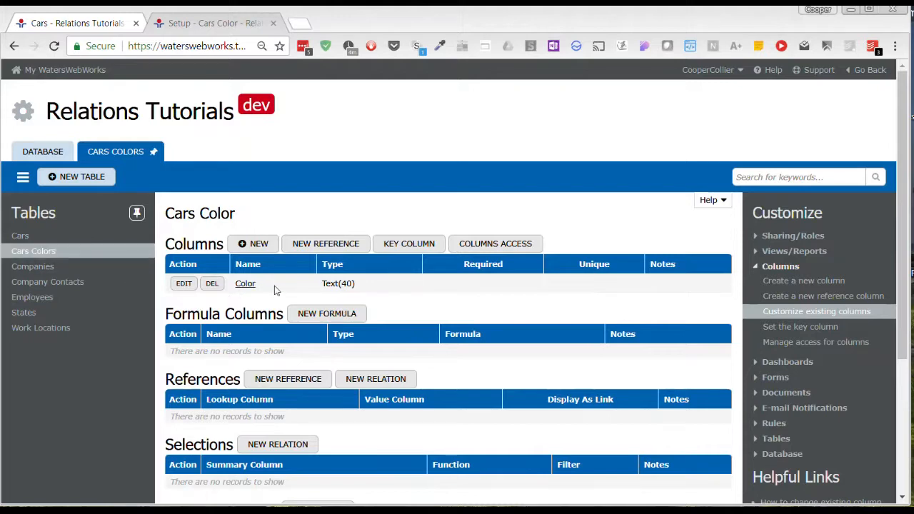
scroll(275, 289, "down", 3)
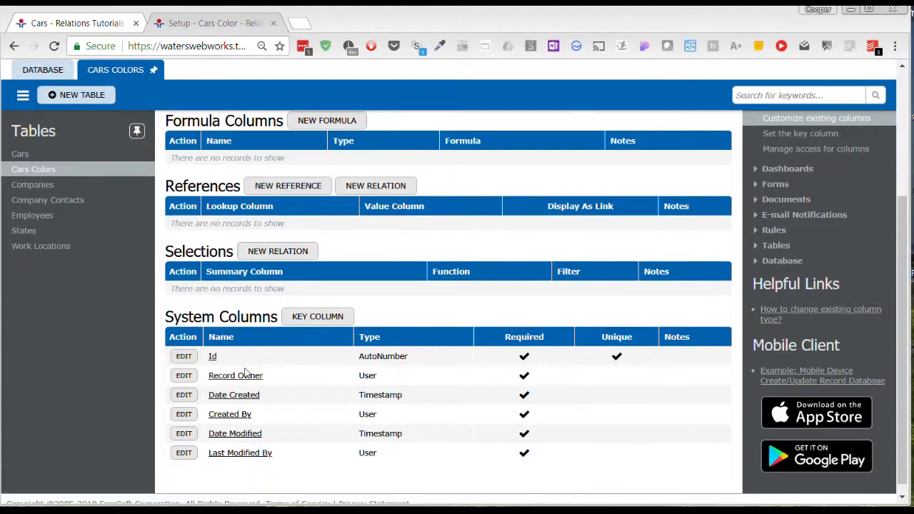
scroll(268, 396, "up", 3)
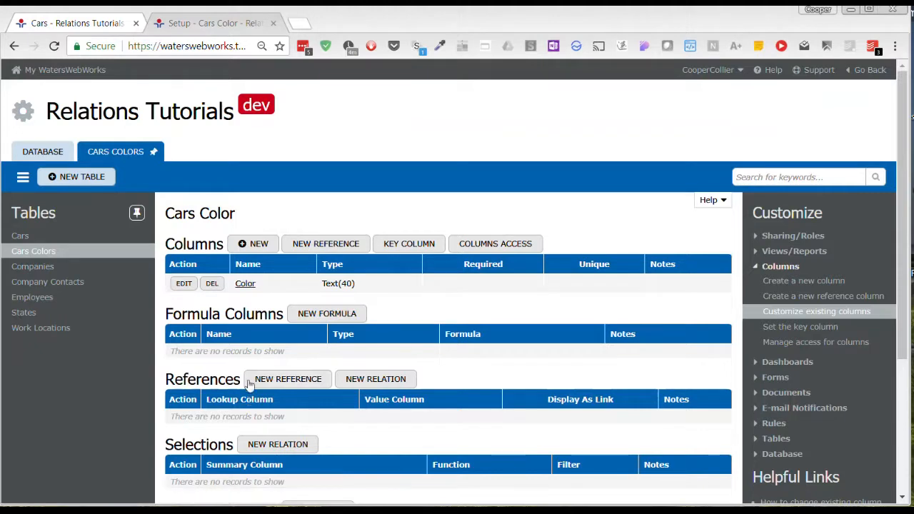
left_click(21, 238)
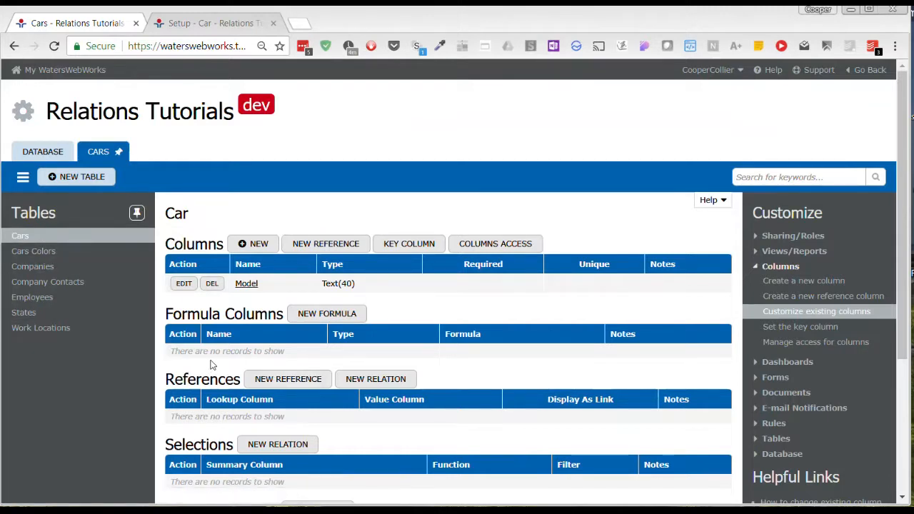
Create a new reference column in Cars referencing Cars Colors with Many-To-Many cardinality
scroll(215, 372, "down", 1)
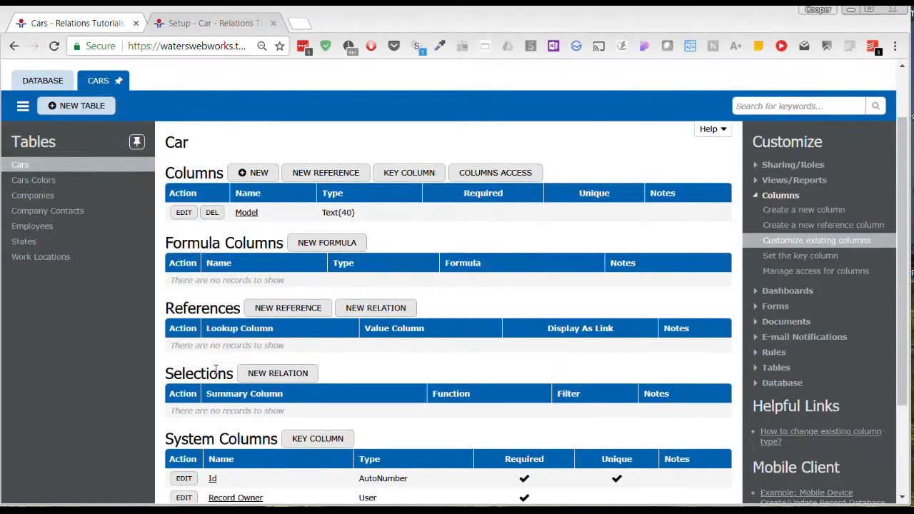
left_click(303, 309)
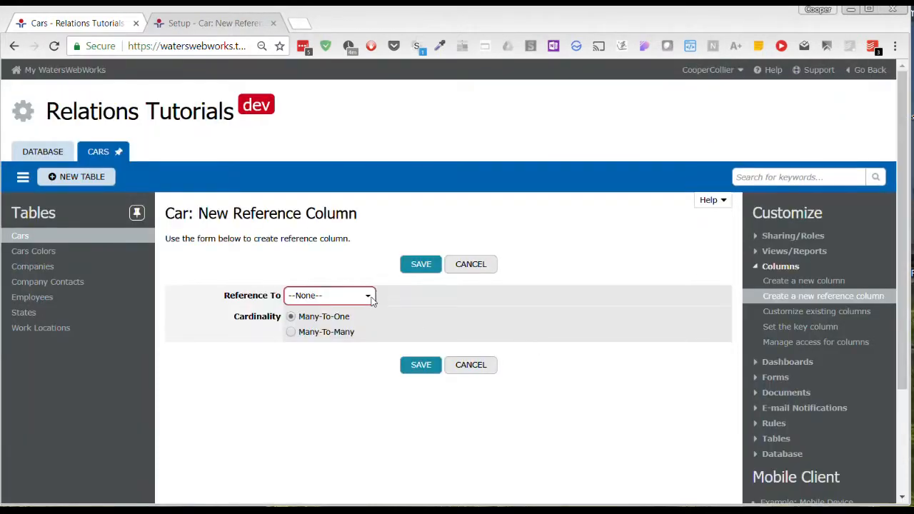
left_click(371, 295)
left_click(336, 330)
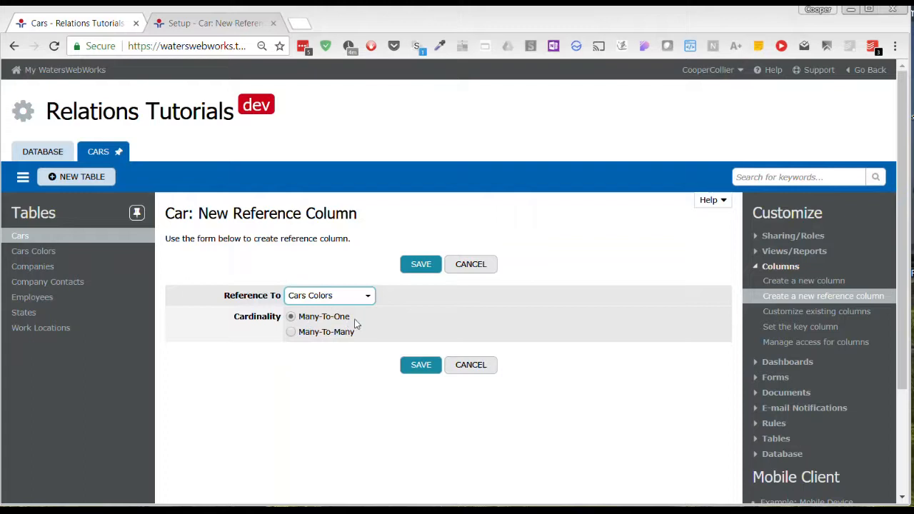
left_click(290, 333)
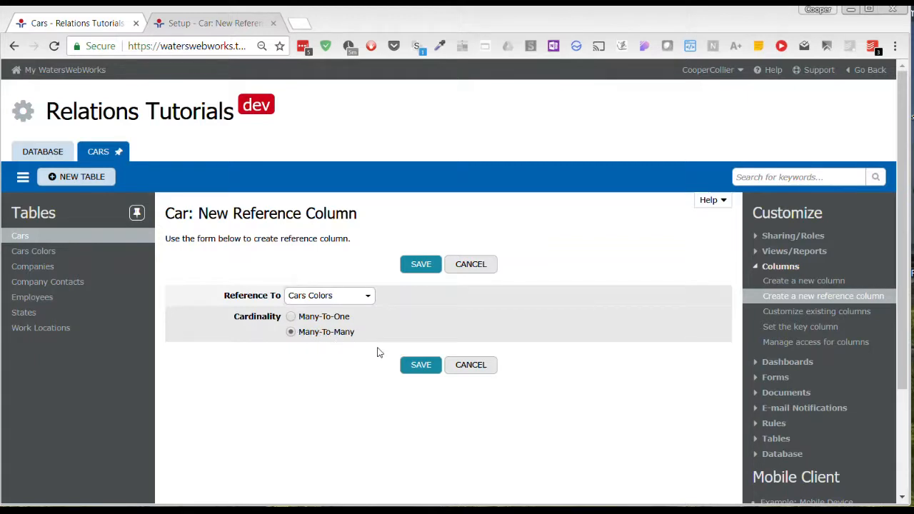
left_click(418, 369)
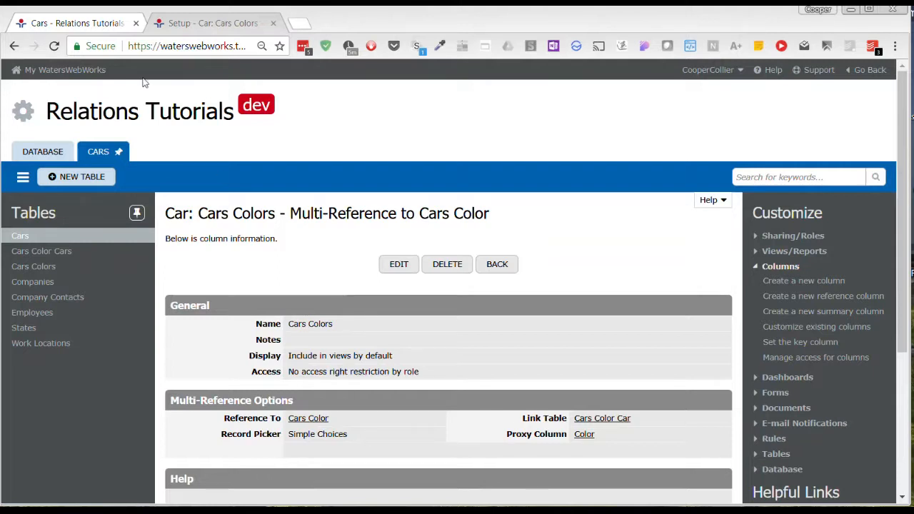
Edit the Pinto car record, set its Cars Colors to blue, and save
left_click(89, 24)
left_click(215, 252)
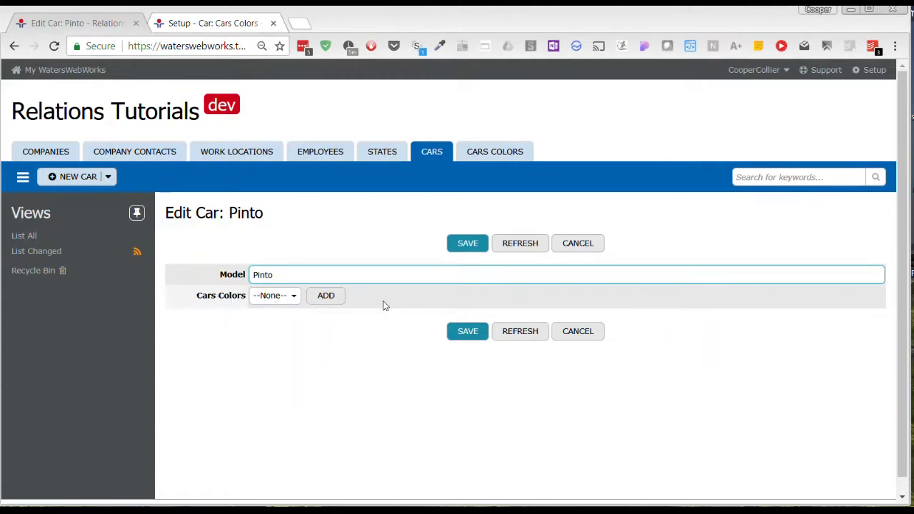
left_click(293, 295)
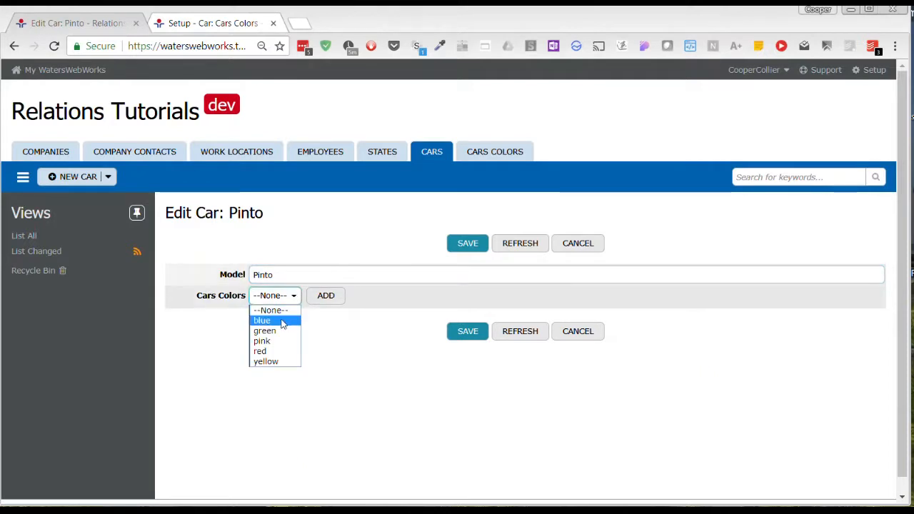
left_click(282, 322)
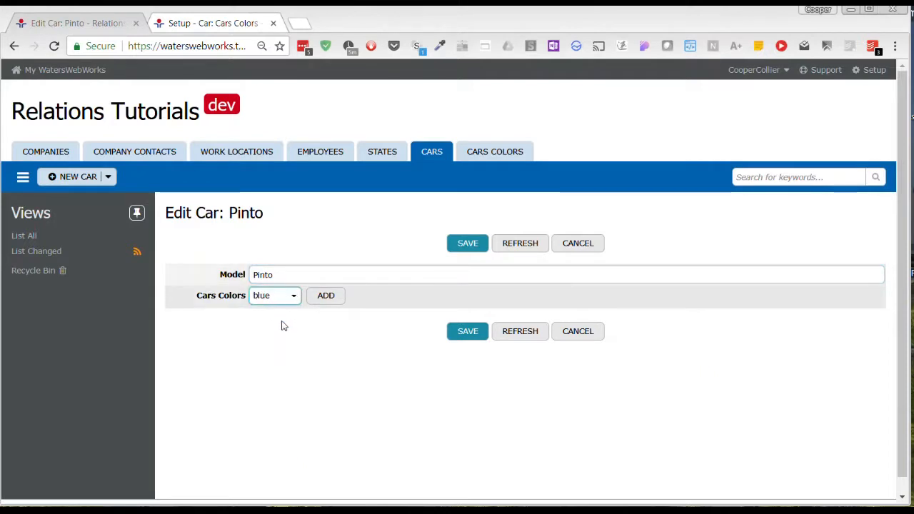
left_click(457, 336)
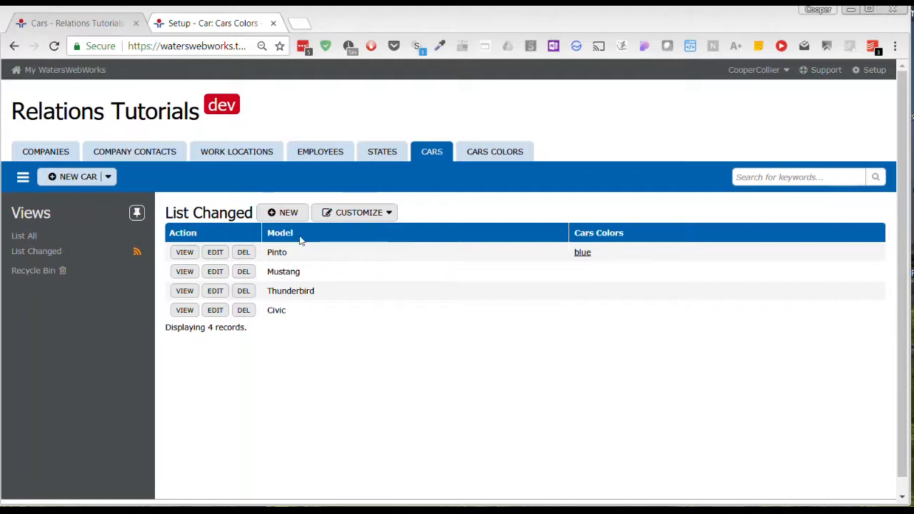
Add green to the Pinto car's colors and save the record
left_click(217, 252)
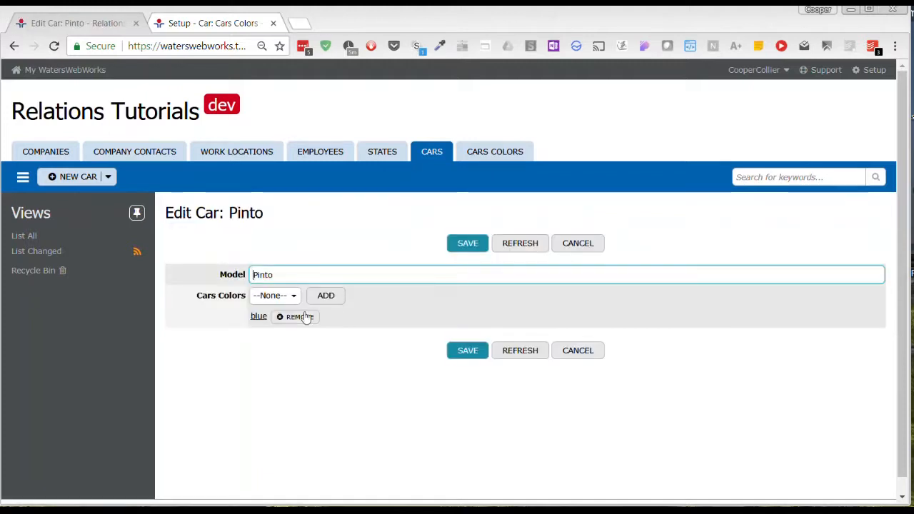
left_click(293, 297)
left_click(278, 332)
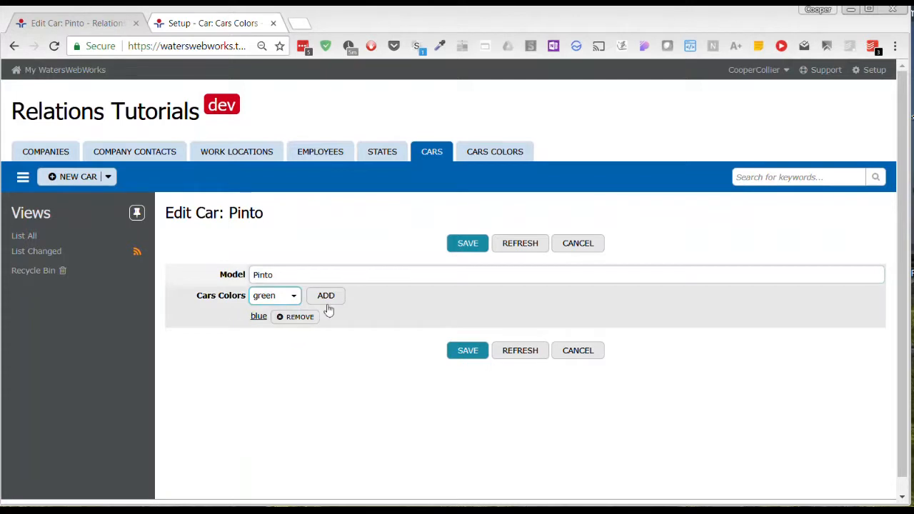
left_click(332, 299)
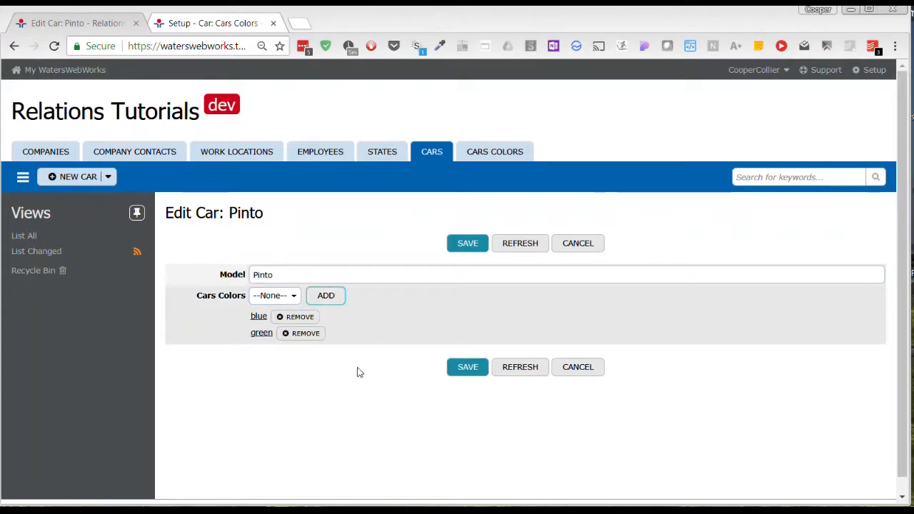
left_click(465, 369)
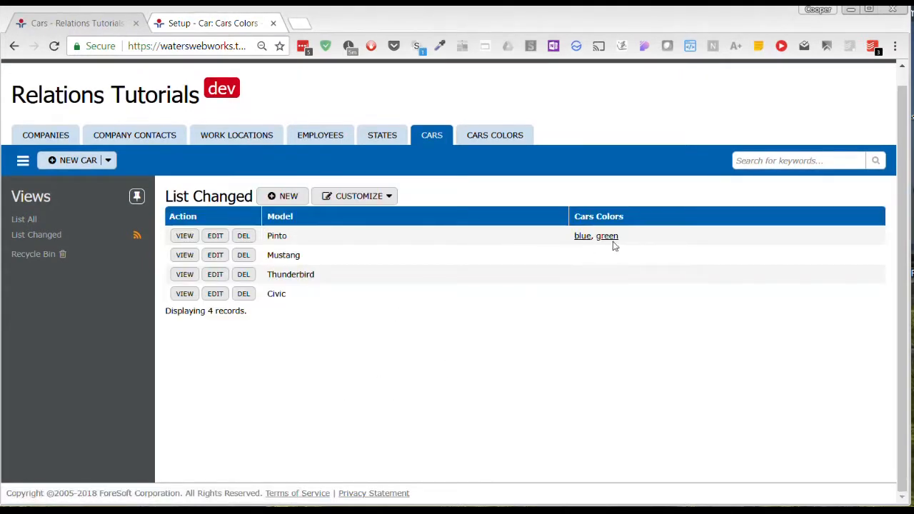
Edit the Mustang record, add the colors blue and green, and save
left_click(216, 255)
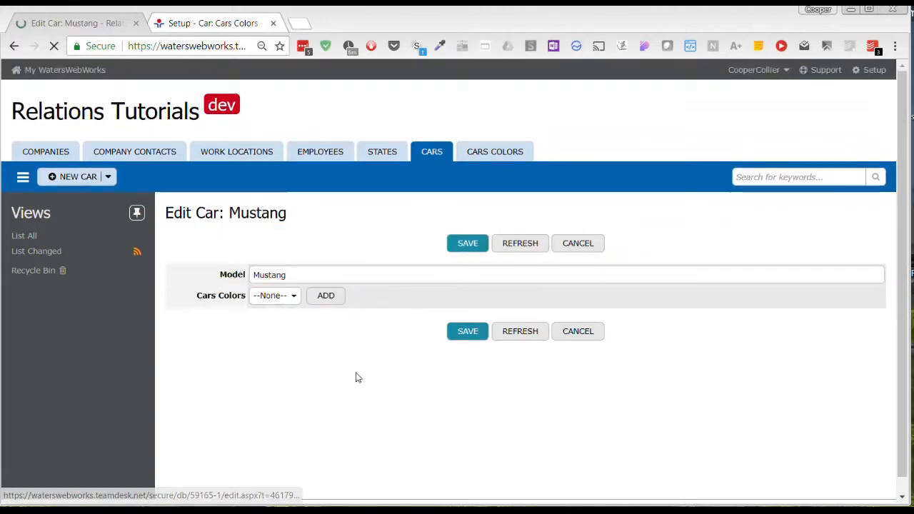
left_click(275, 295)
left_click(260, 318)
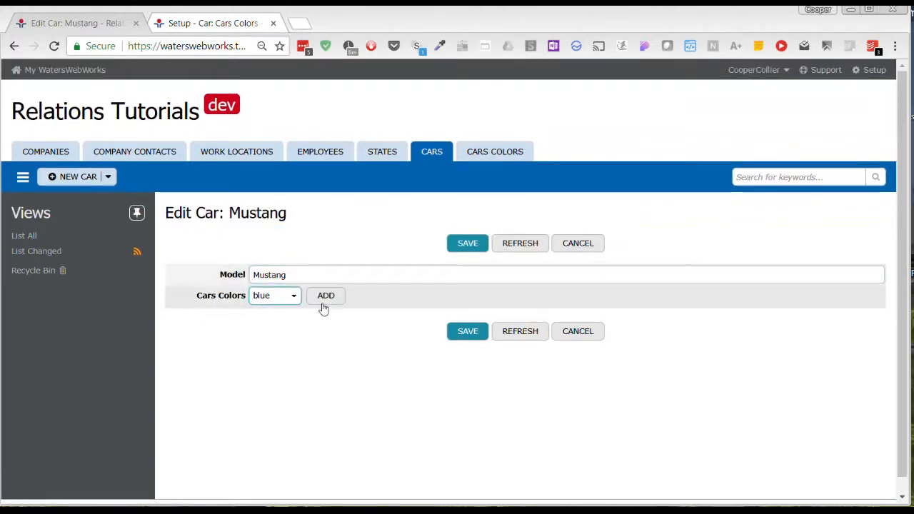
left_click(325, 301)
left_click(292, 298)
left_click(292, 298)
left_click(280, 336)
left_click(326, 295)
left_click(461, 369)
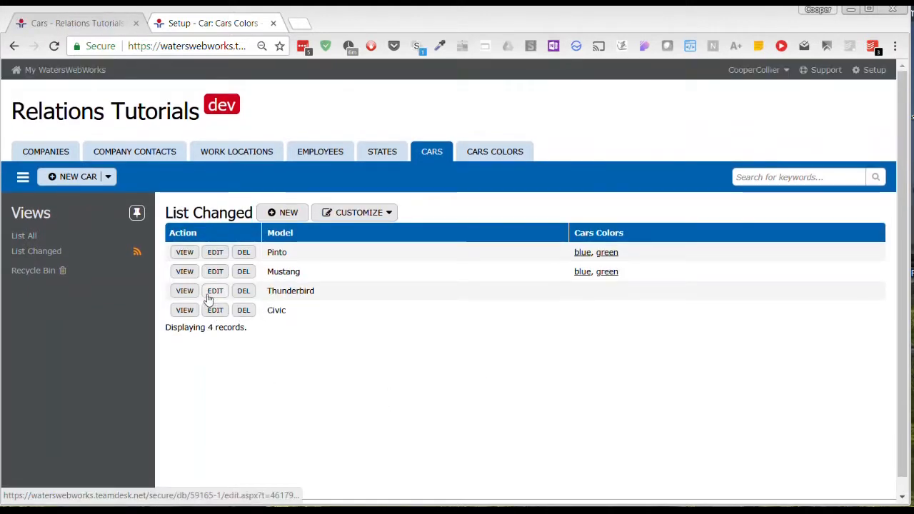
Edit the Thunderbird record, add the color yellow, and save
left_click(214, 293)
left_click(289, 301)
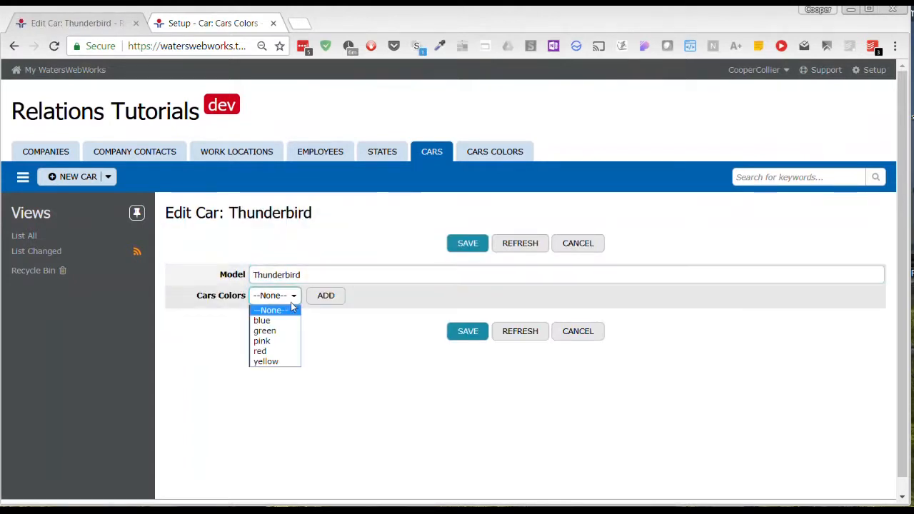
left_click(274, 363)
left_click(325, 298)
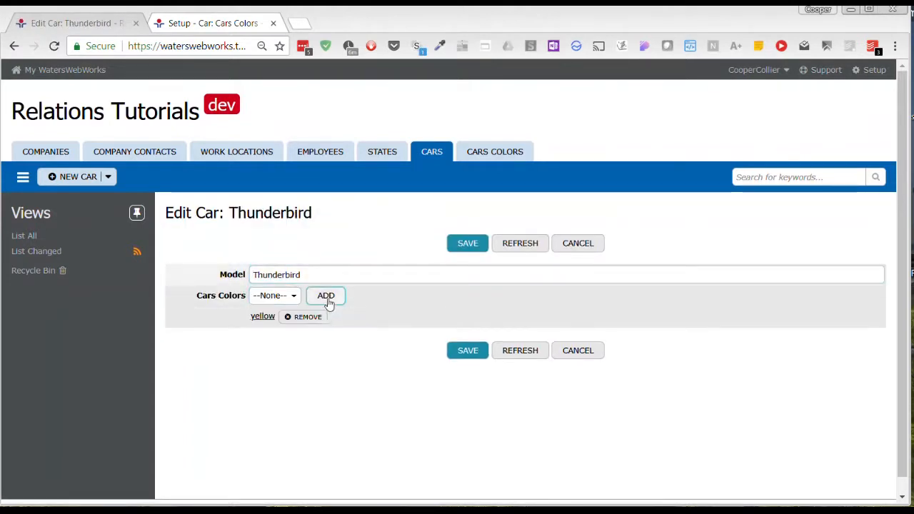
left_click(457, 357)
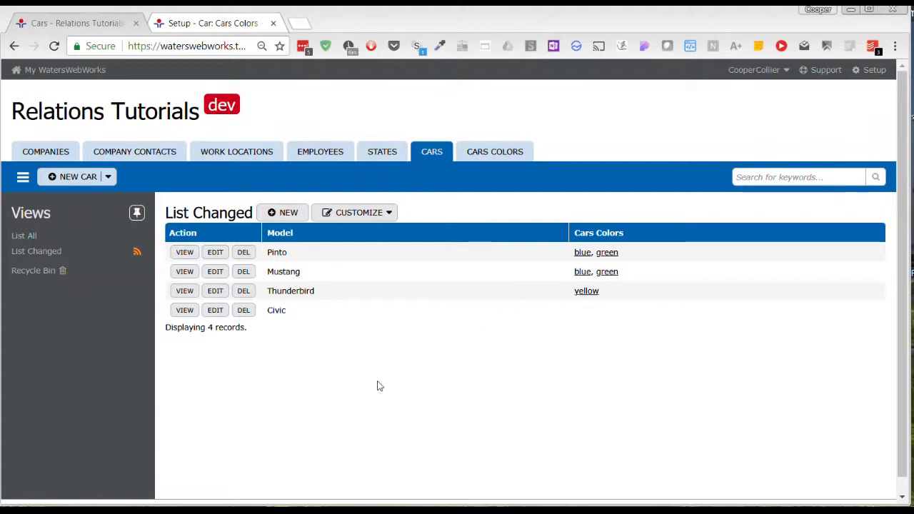
Return to the Cars table's column setup in the other tab to review its relations
left_click(210, 24)
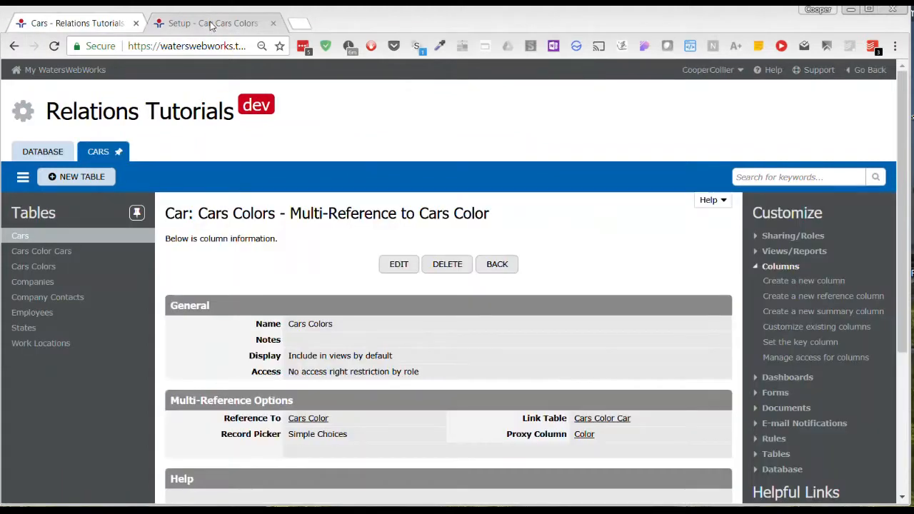
left_click(495, 265)
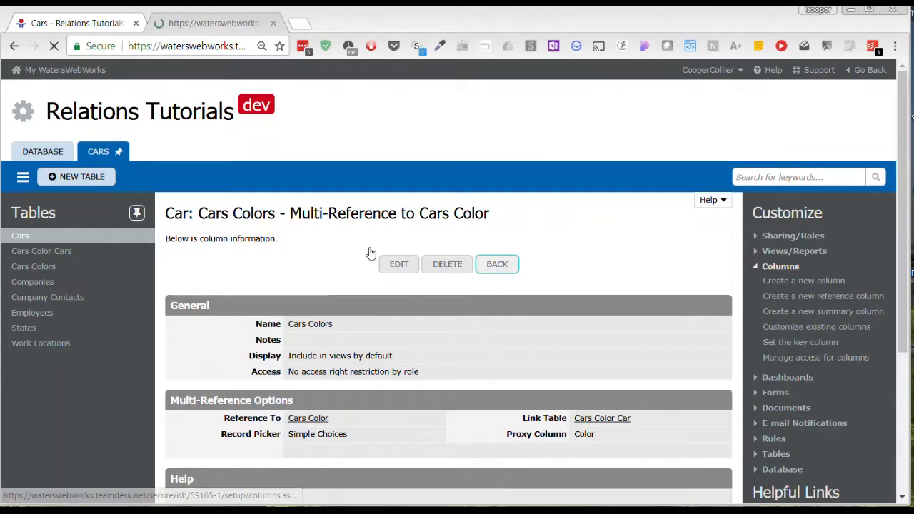
scroll(446, 305, "up", 3)
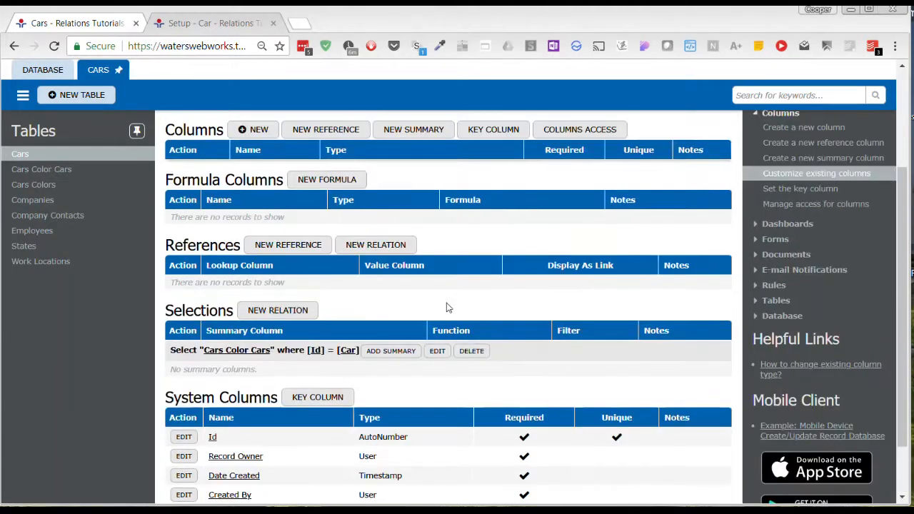
Examine the Cars table's multi-reference column type and its selection relation to Cars Color Cars
scroll(448, 310, "down", 1)
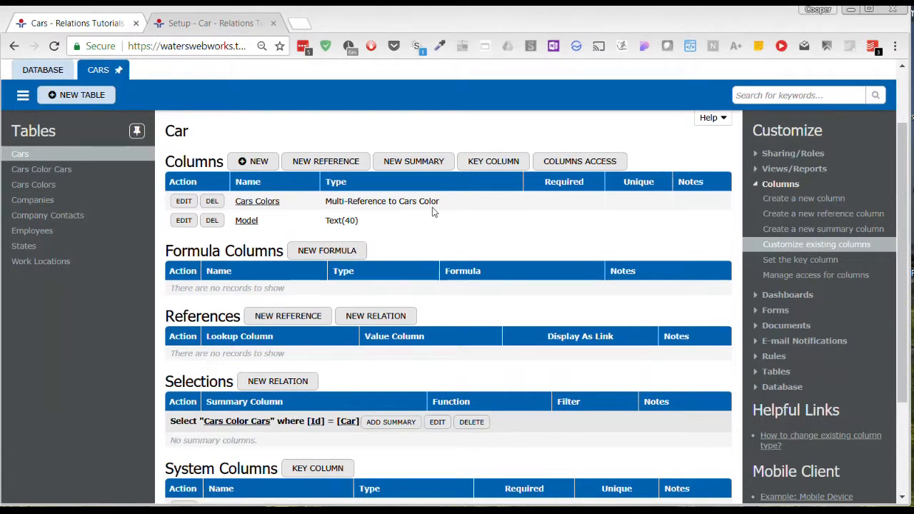
left_click_drag(443, 202, 328, 199)
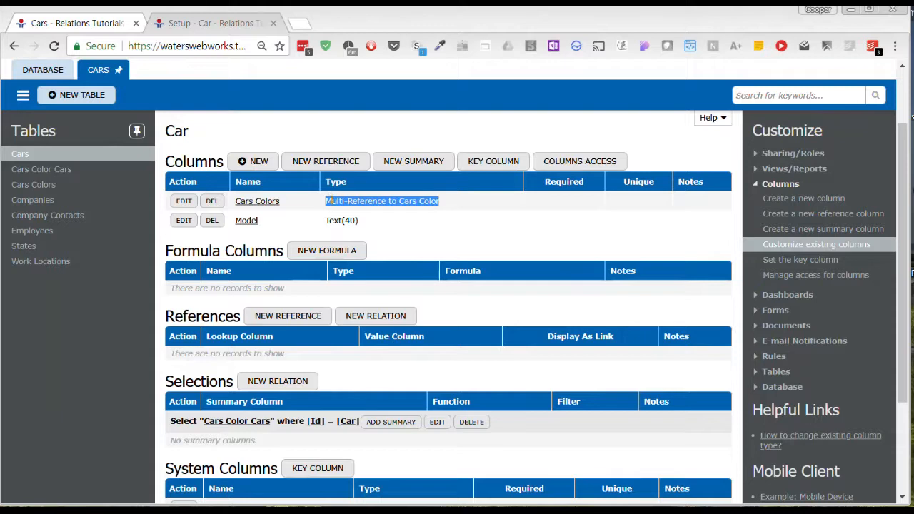
left_click(446, 214)
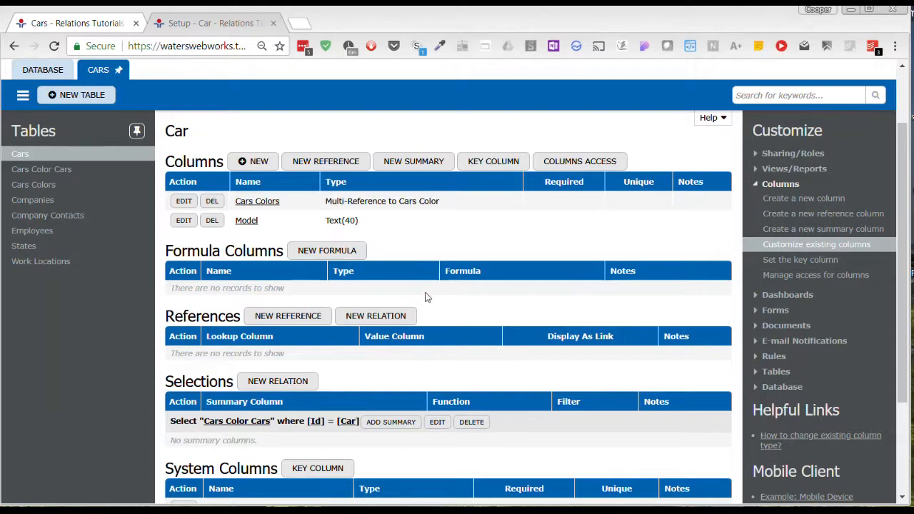
scroll(427, 297, "down", 1)
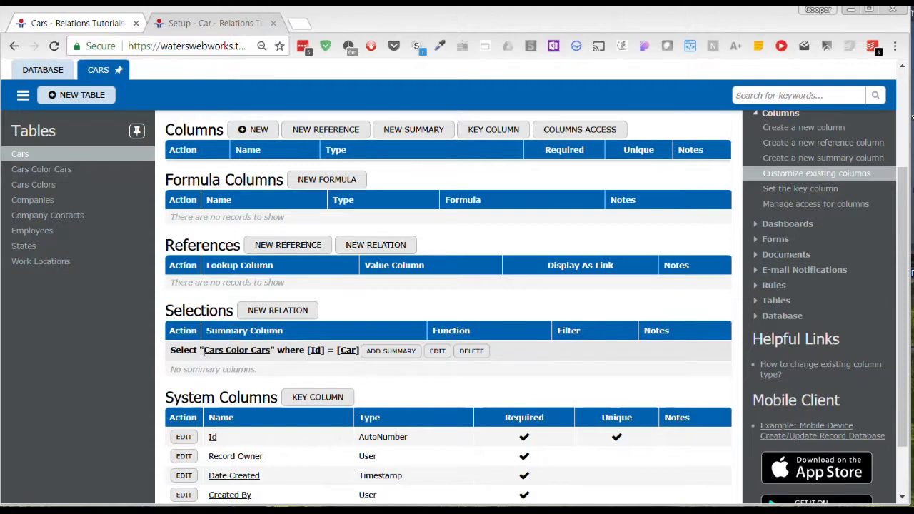
left_click_drag(204, 350, 271, 349)
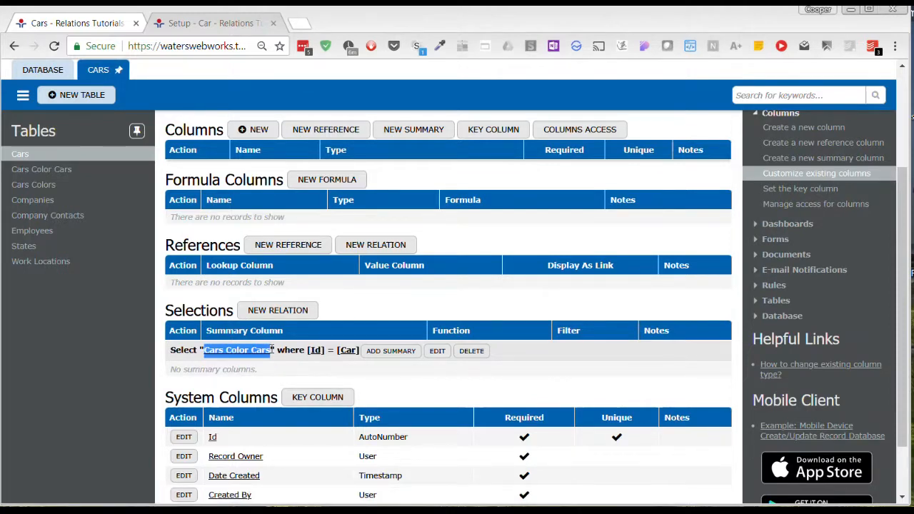
left_click(270, 377)
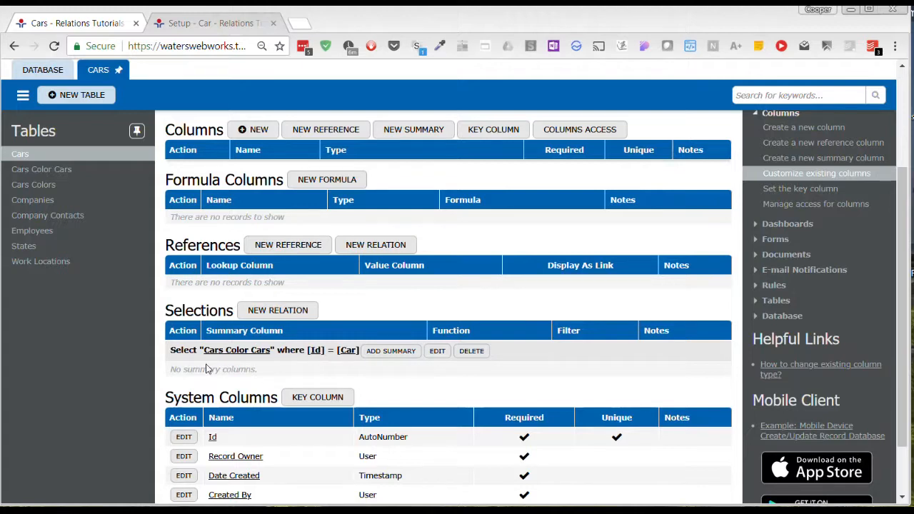
Review the references and selections on the Cars Color Cars and Cars Colors tables
left_click(44, 170)
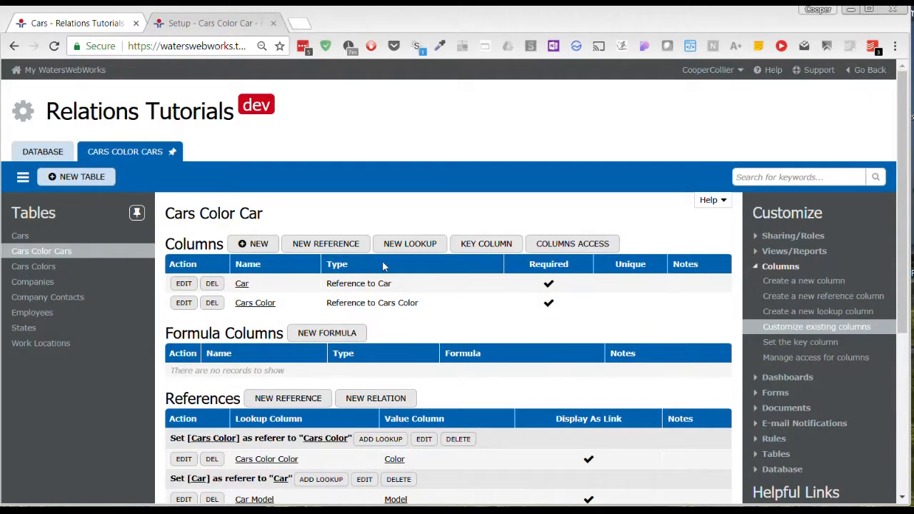
scroll(424, 318, "down", 1)
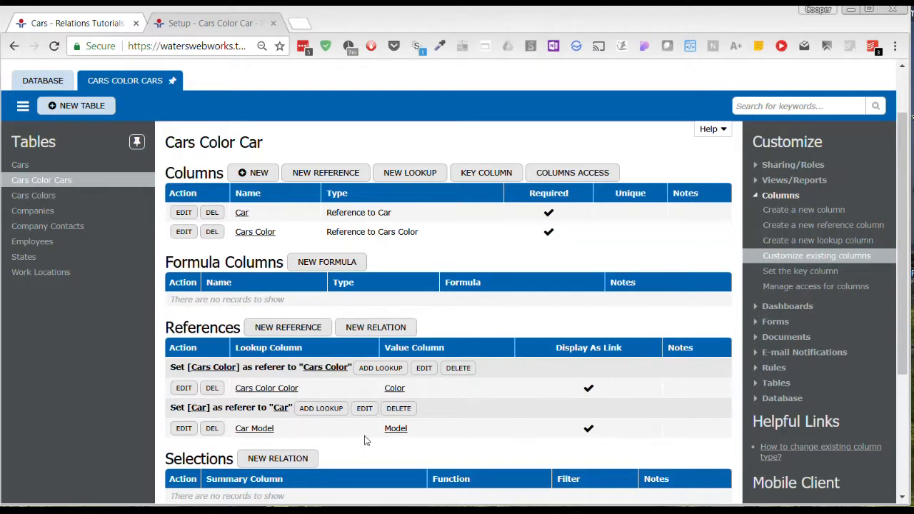
scroll(378, 438, "down", 2)
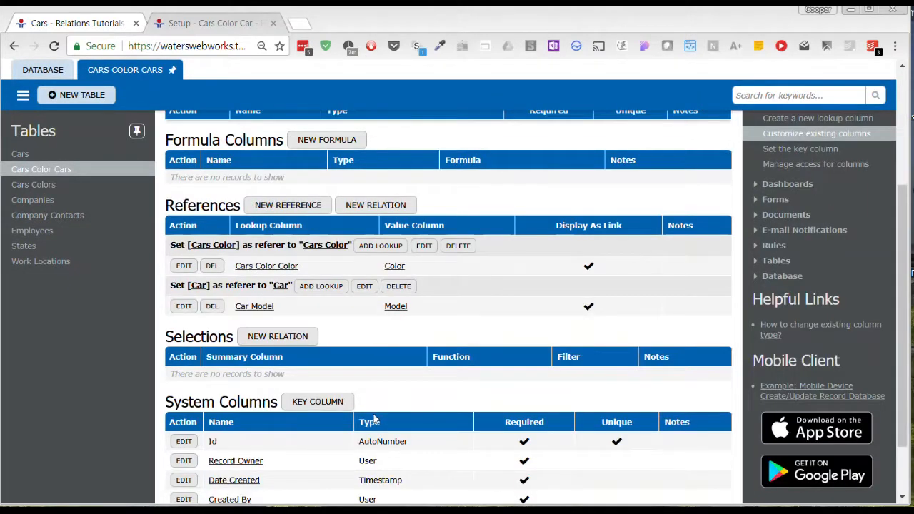
left_click(52, 184)
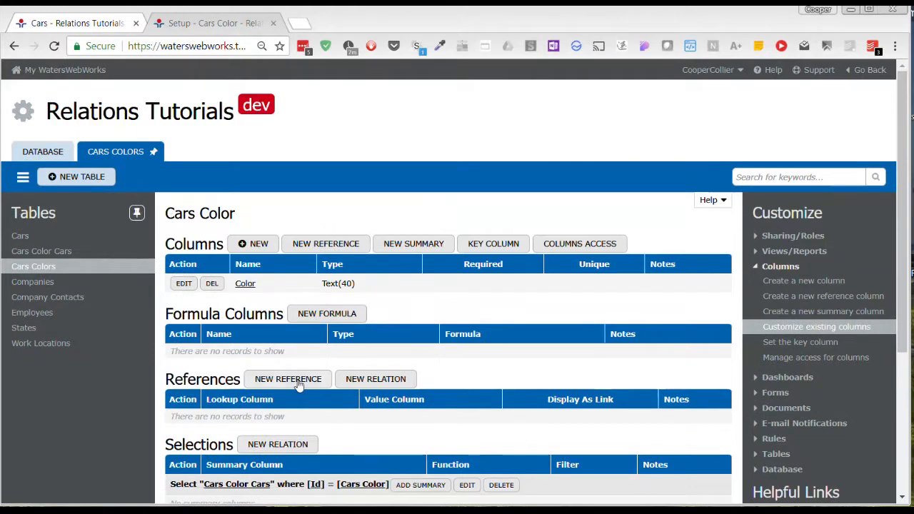
scroll(273, 364, "down", 1)
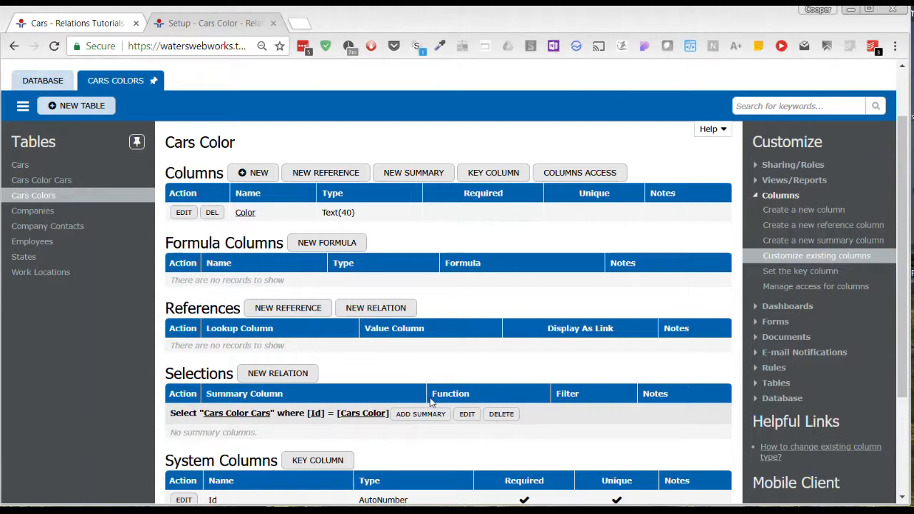
scroll(412, 378, "up", 1)
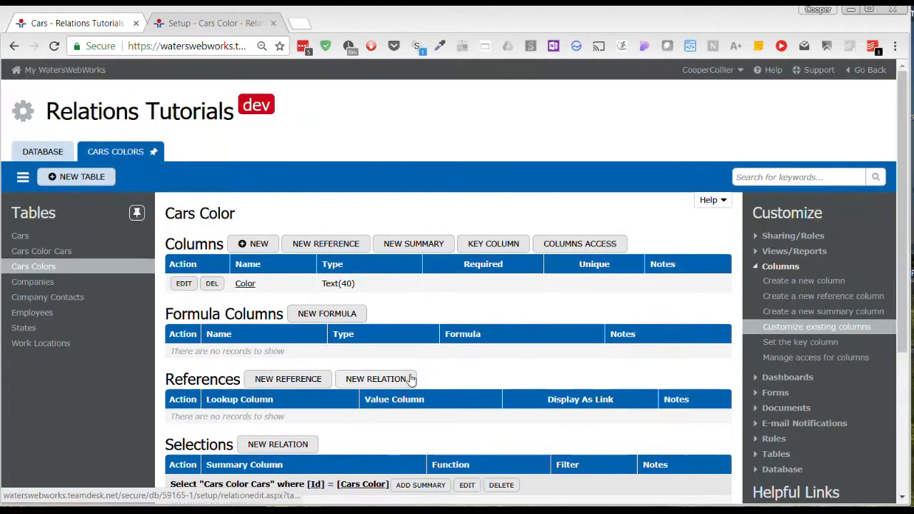
scroll(415, 378, "down", 1)
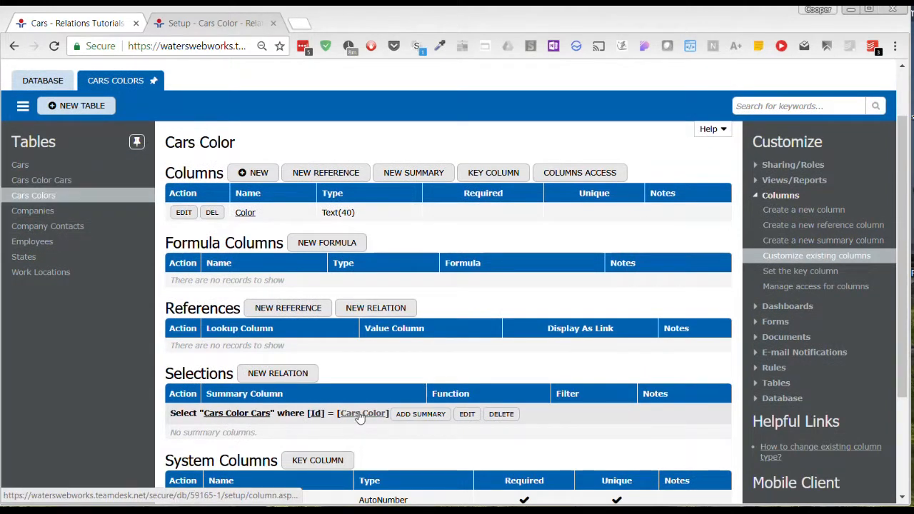
left_click(59, 181)
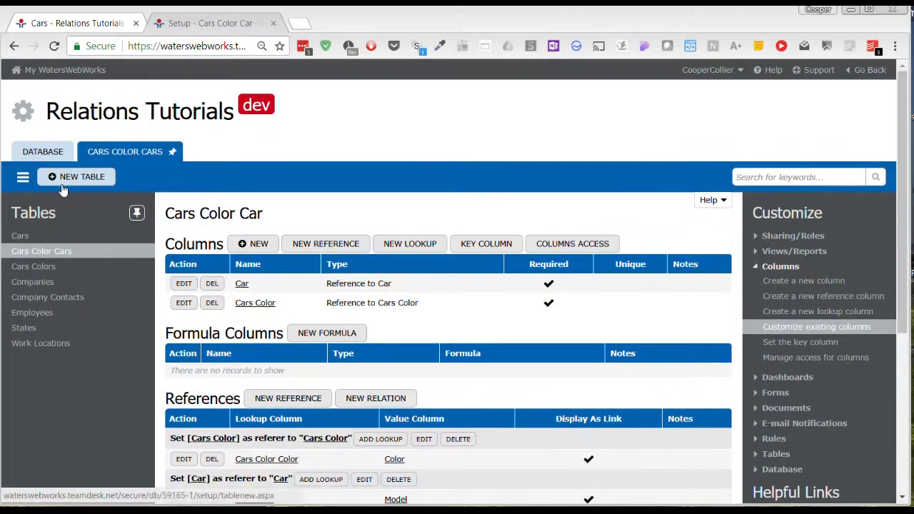
scroll(402, 410, "down", 1)
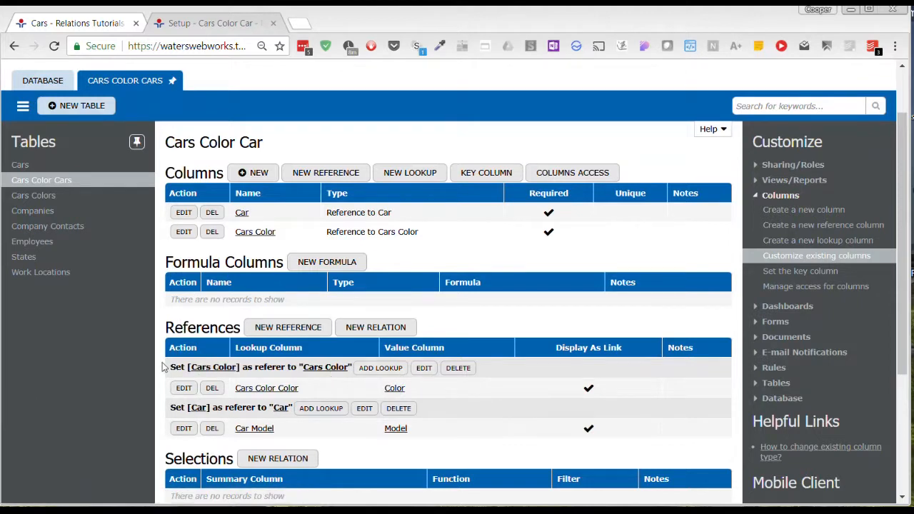
Edit the Cars Color Car to Cars Color relation, name it AAAA, save, and go back
left_click(423, 368)
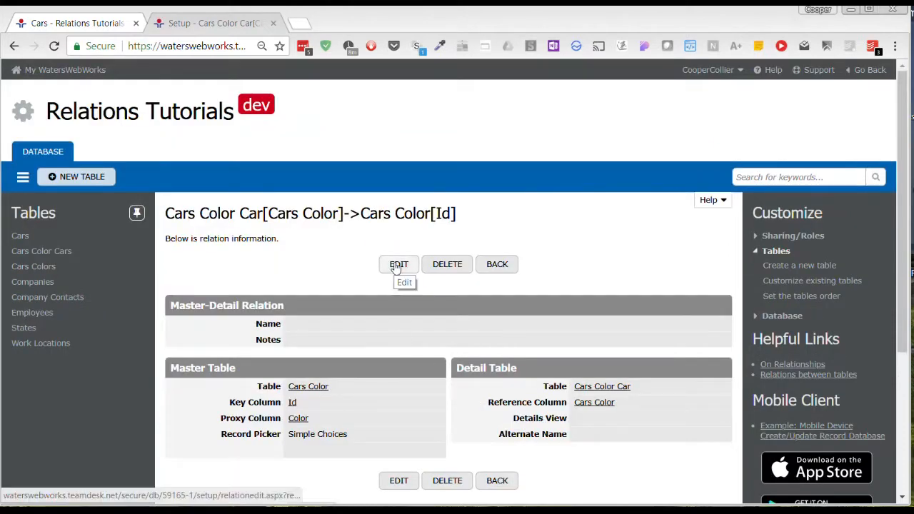
left_click(397, 267)
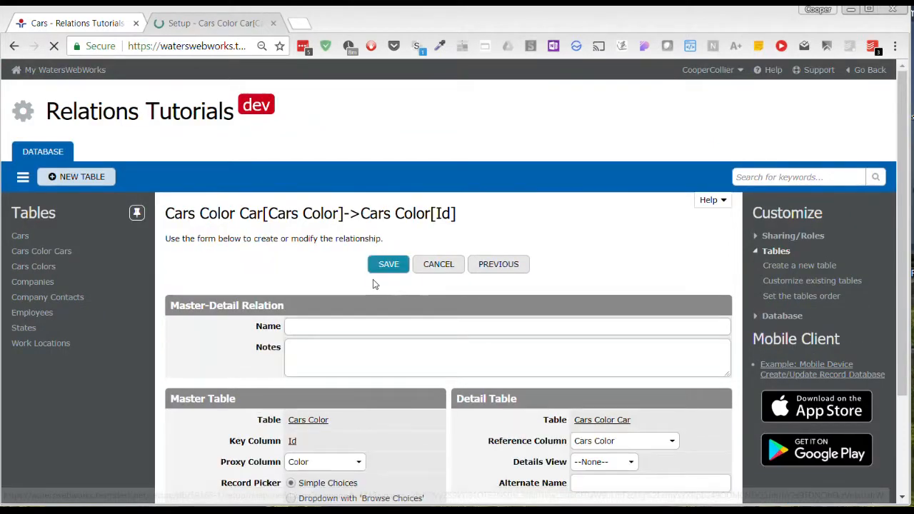
left_click(310, 325)
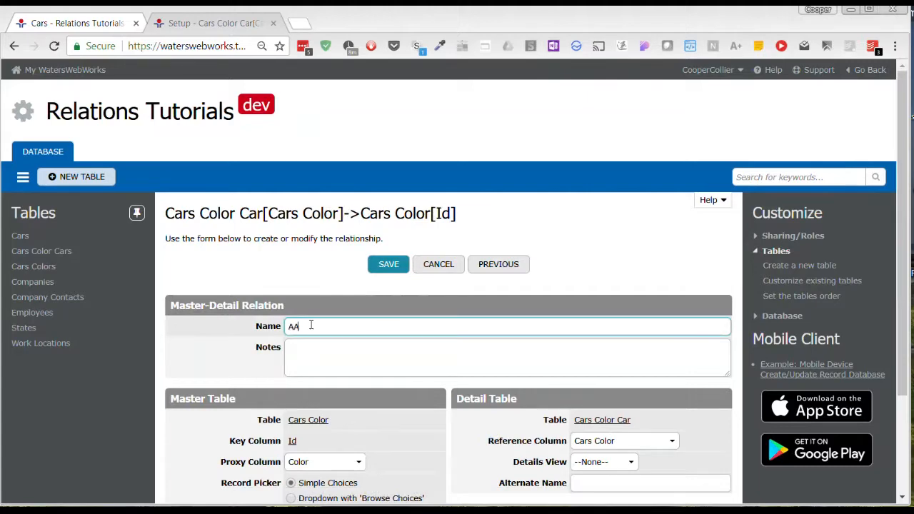
type("AAAA")
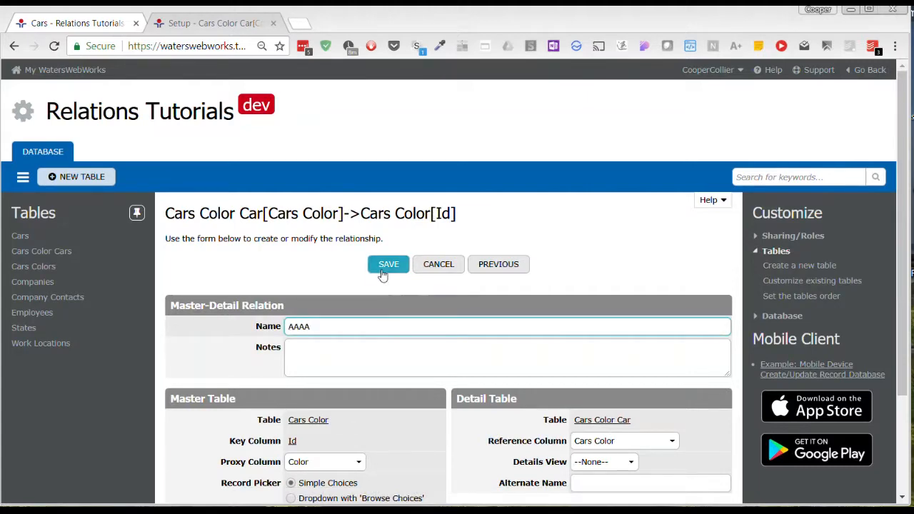
left_click(378, 268)
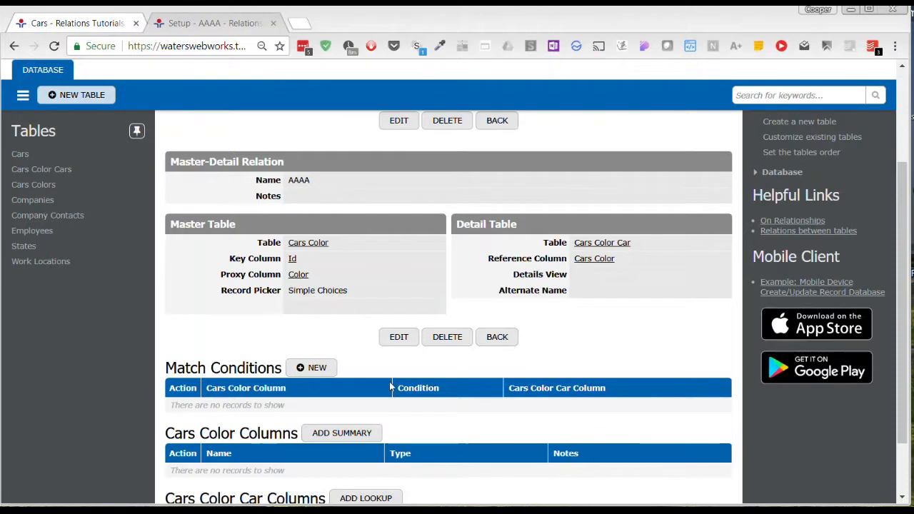
left_click(501, 339)
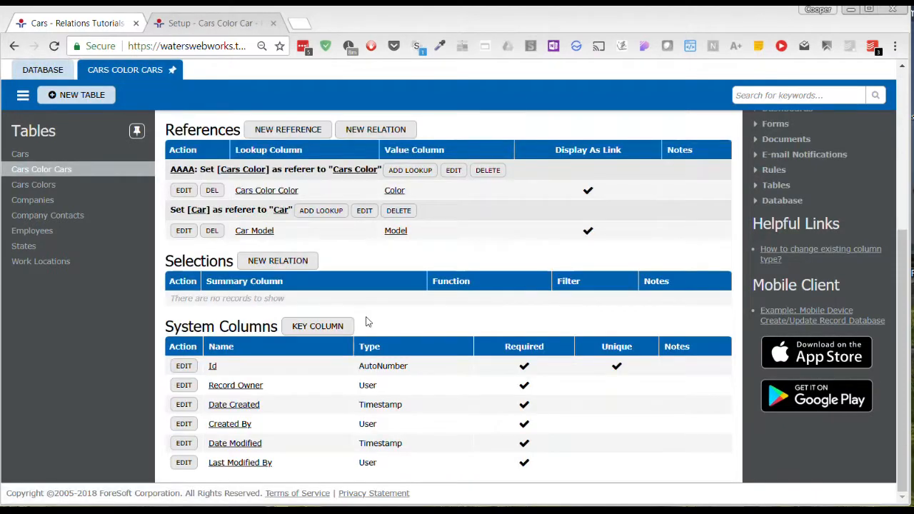
Edit the Cars Color Car to Car relation, name it BBB, save, and go back
scroll(378, 304, "up", 1)
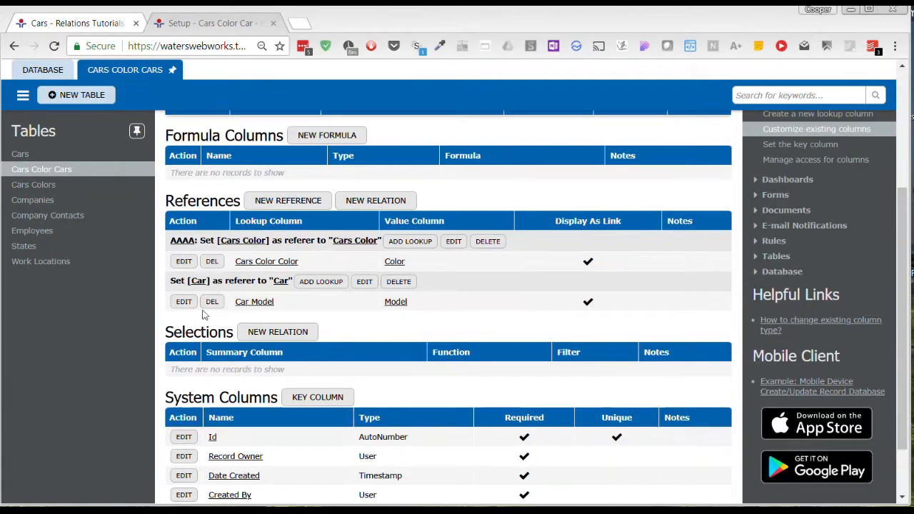
left_click(367, 282)
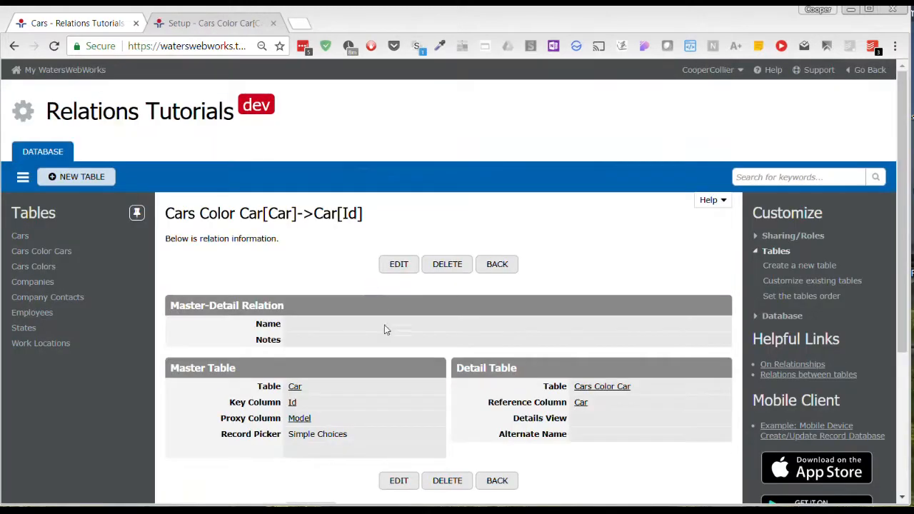
left_click(398, 265)
left_click(314, 327)
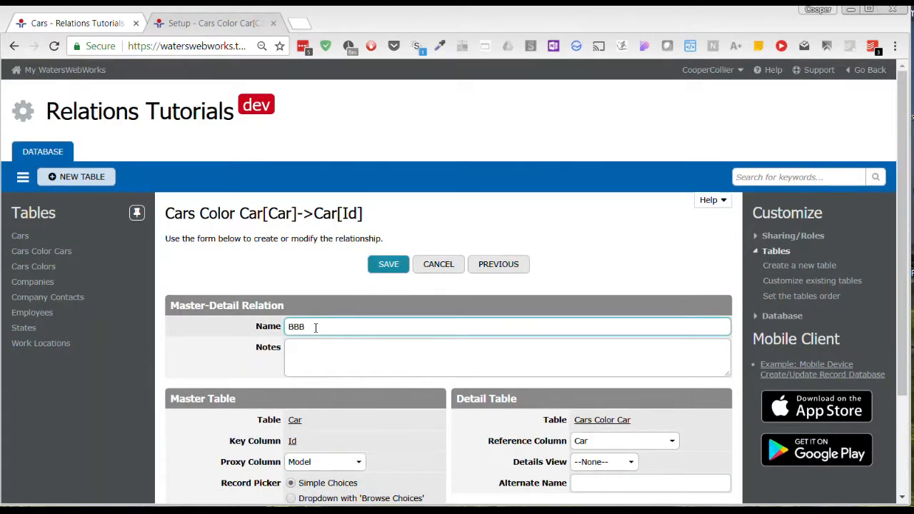
left_click(388, 265)
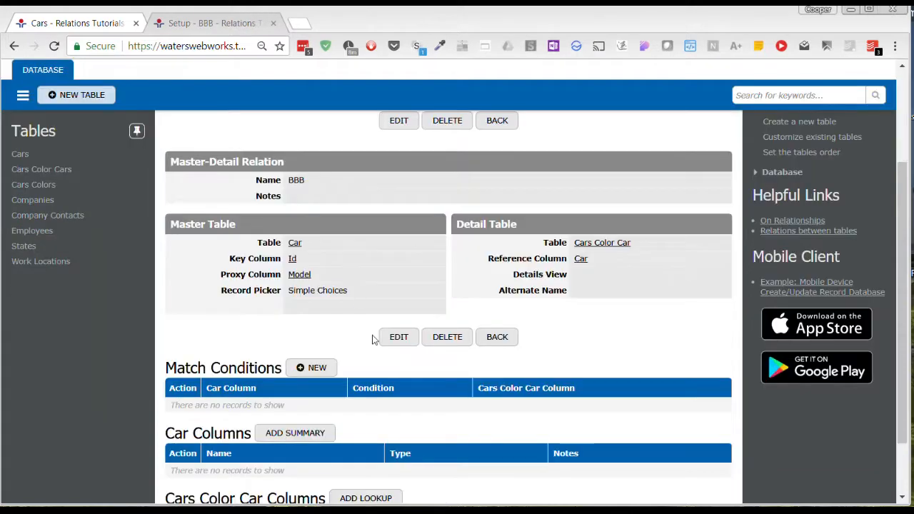
left_click(497, 336)
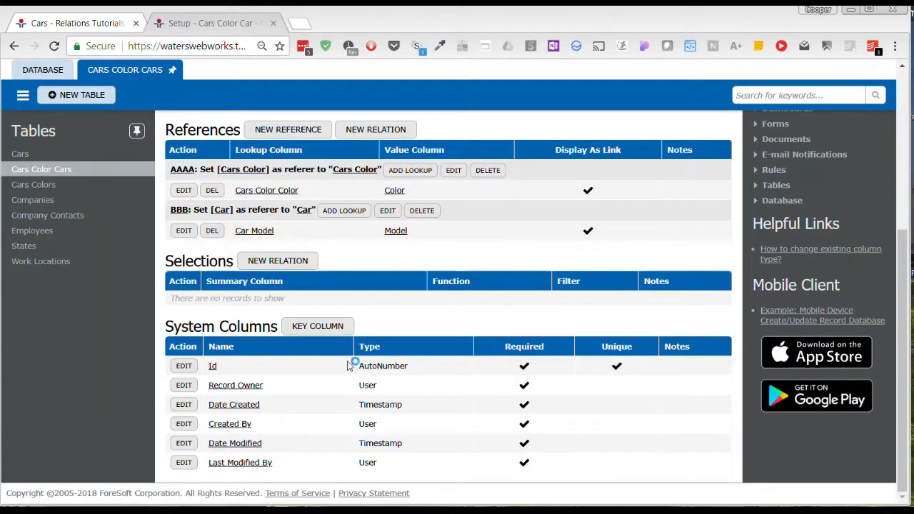
Check the named relations on the Cars and Cars Colors tables, then switch to the PowerPoint slide show
scroll(380, 317, "up", 2)
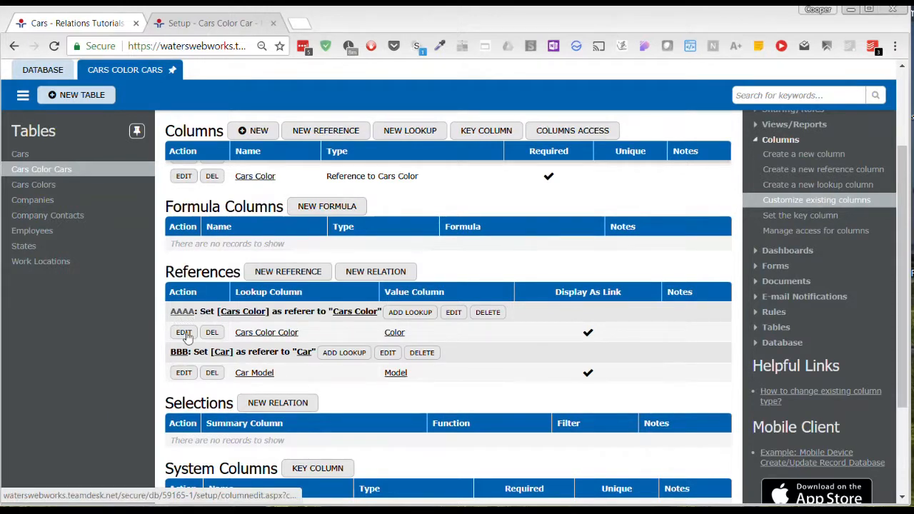
left_click(20, 155)
scroll(361, 287, "down", 1)
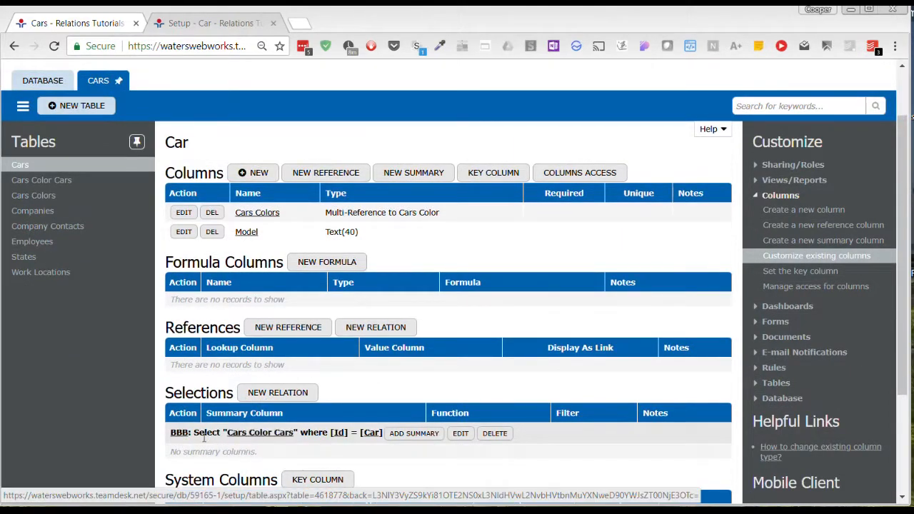
left_click(46, 196)
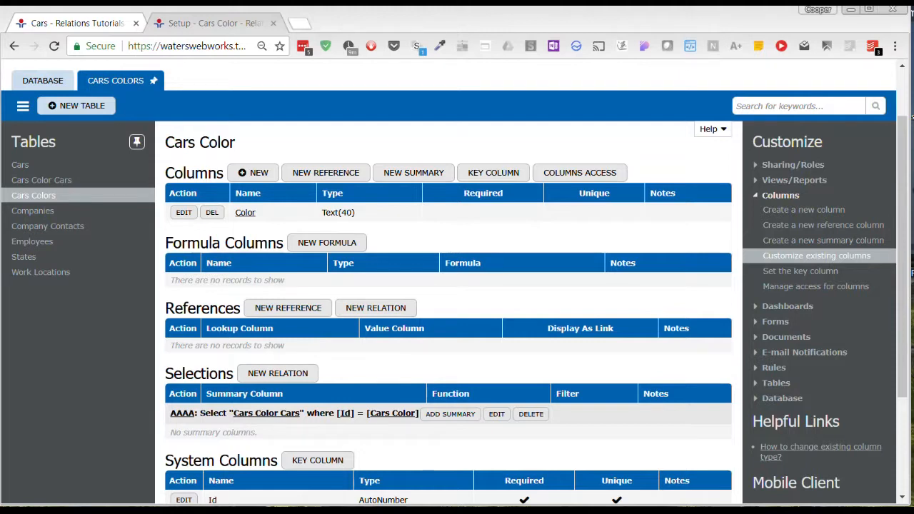
key("alt+Tab")
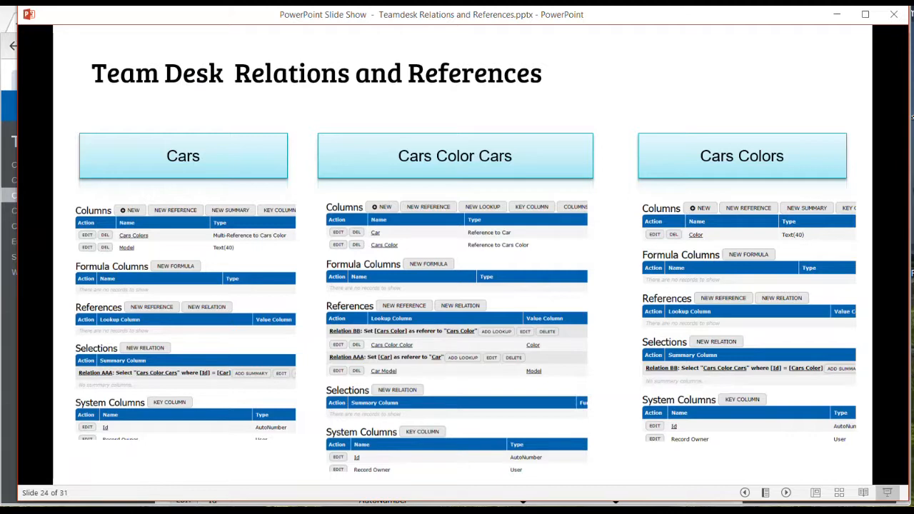